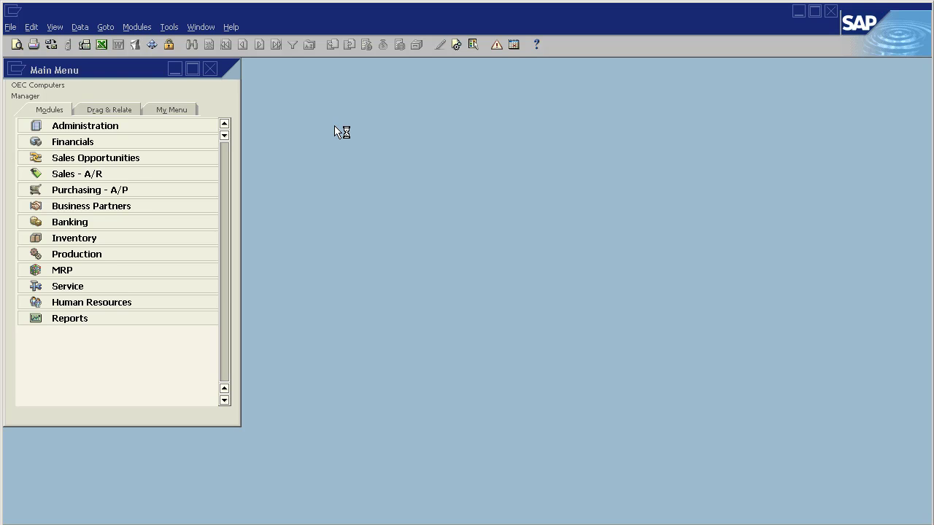
Expand Sales - A/R in the Main Menu Modules tab to list its sales documents
{"action": "left_click", "coordinate": [154, 177]}
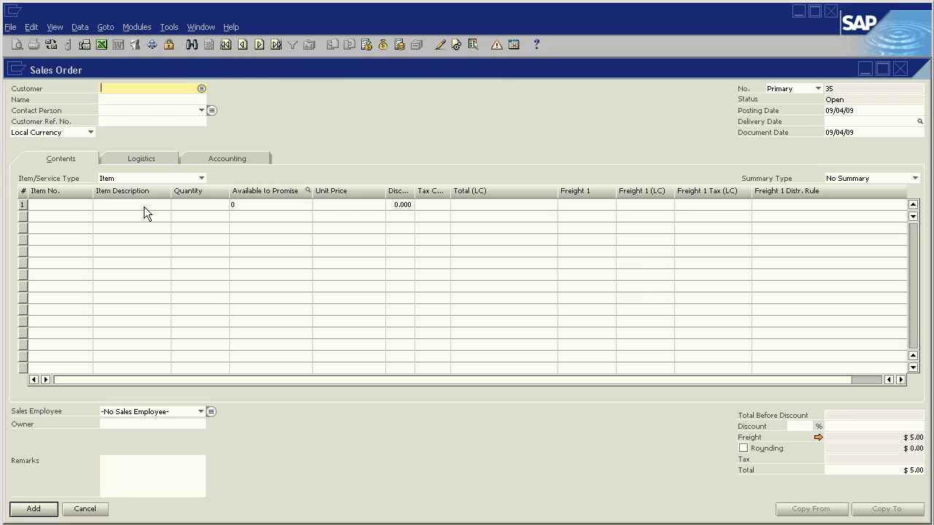
Load closed Sales Order No. 1 for Earthshaker Corporation
{"action": "left_click", "coordinate": [259, 44]}
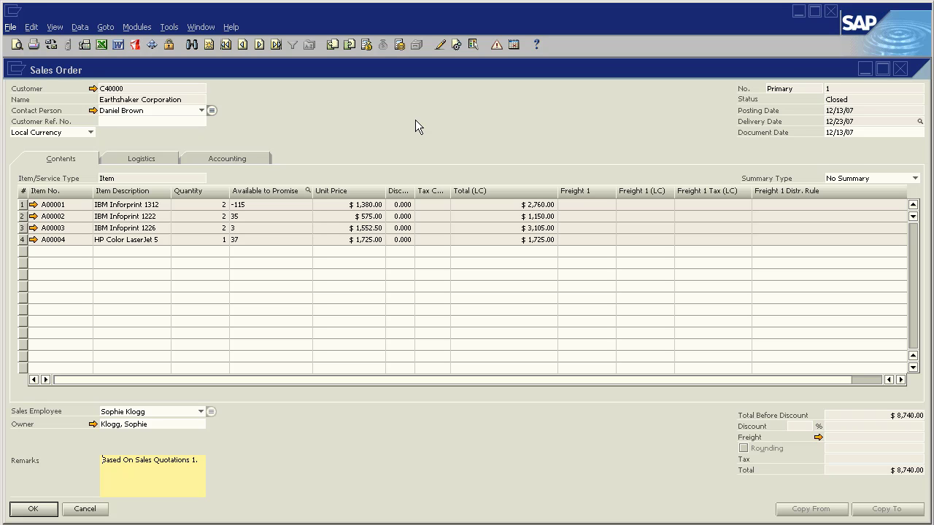
Choose the Sales Order (EhP) (System) layout and make it default for specified business partners
{"action": "left_click", "coordinate": [439, 45]}
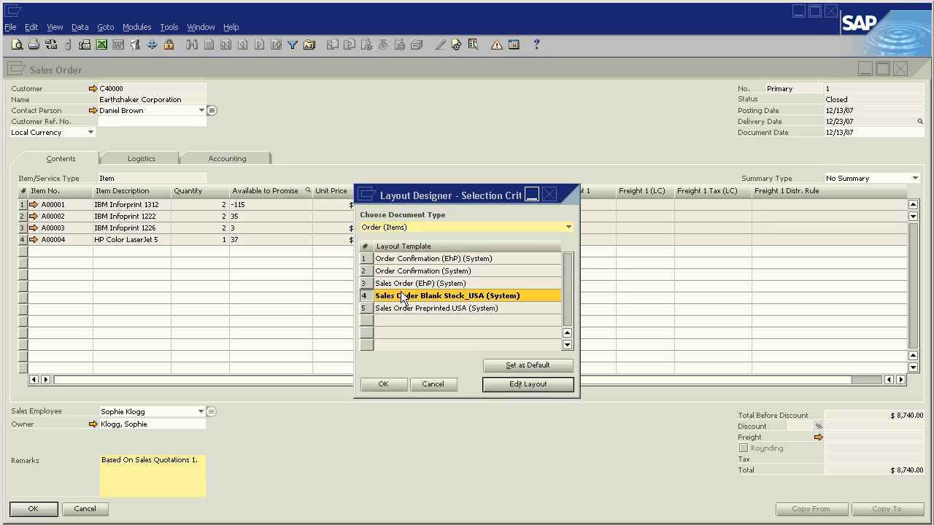
{"action": "left_click", "coordinate": [421, 285]}
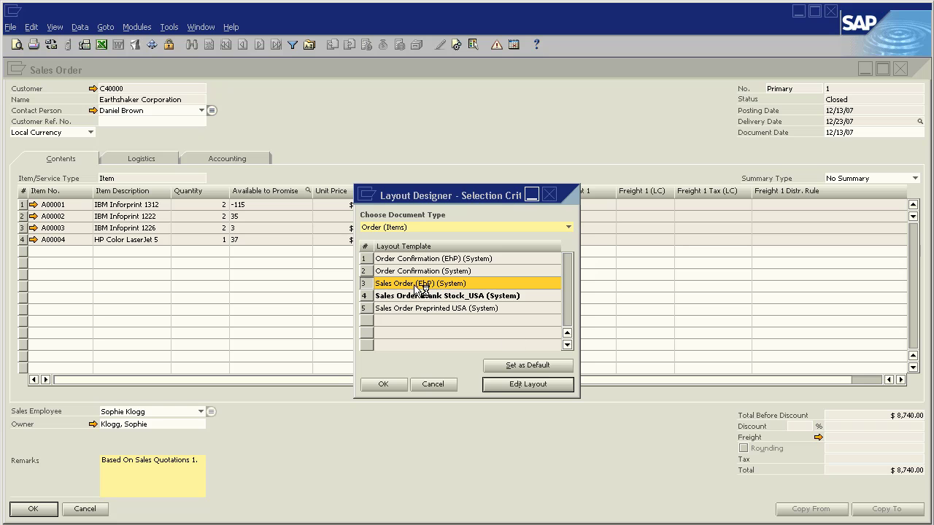
{"action": "left_click", "coordinate": [529, 368]}
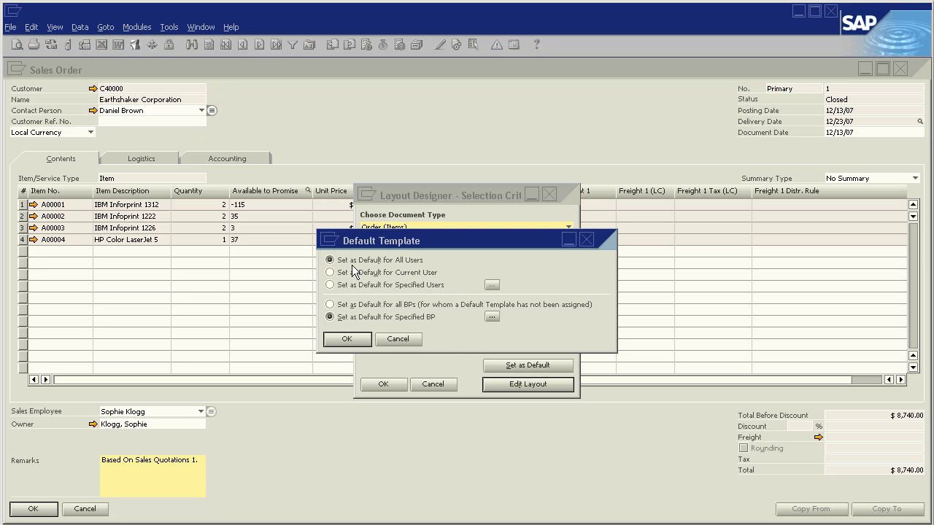
{"action": "left_click", "coordinate": [330, 317]}
{"action": "left_click", "coordinate": [492, 317]}
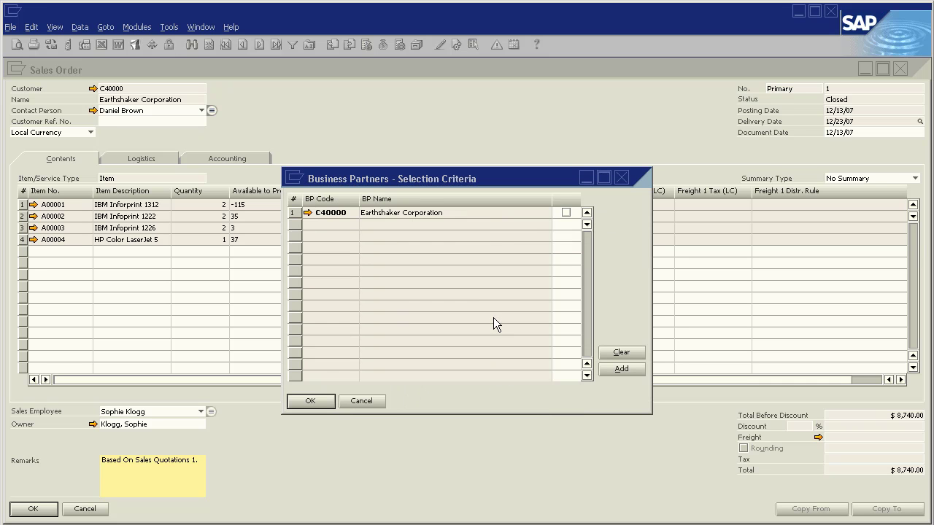
Select Earthshaker Corporation and add Mashina Corporation (C42000) to the business partner list
{"action": "left_click", "coordinate": [566, 212]}
{"action": "left_click", "coordinate": [311, 402]}
{"action": "left_click", "coordinate": [622, 369]}
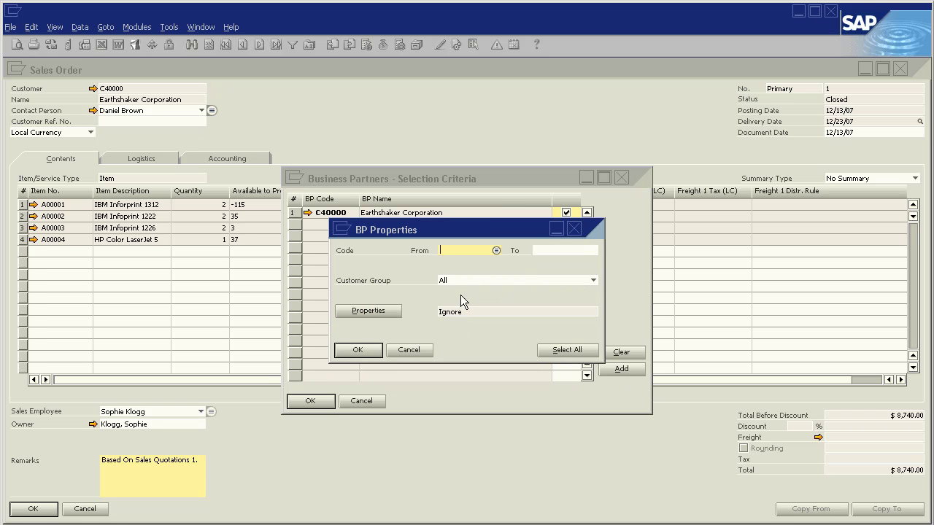
{"action": "left_click", "coordinate": [496, 250]}
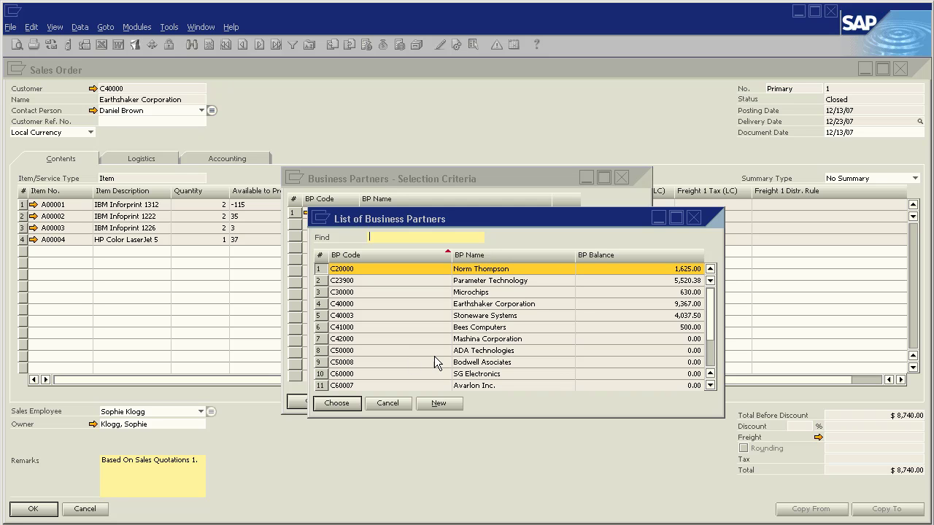
{"action": "double_click", "coordinate": [424, 342]}
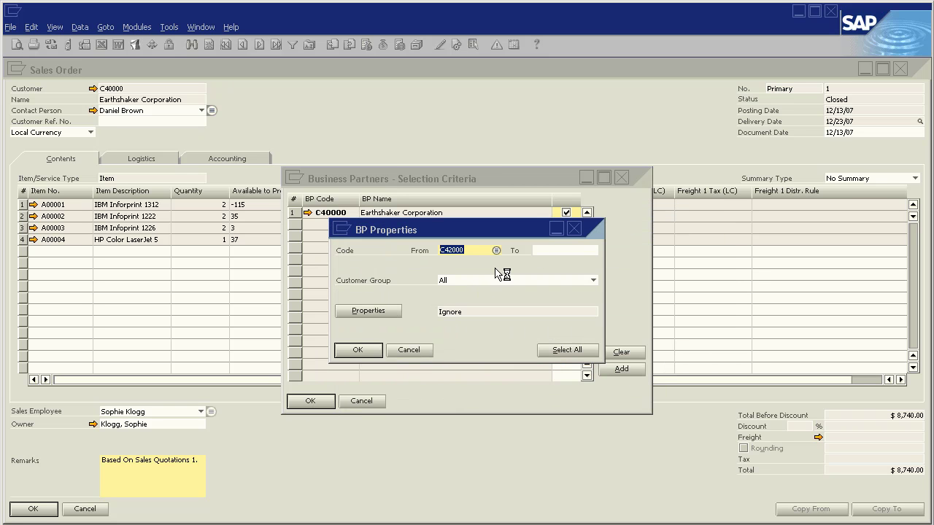
{"action": "left_click", "coordinate": [537, 250]}
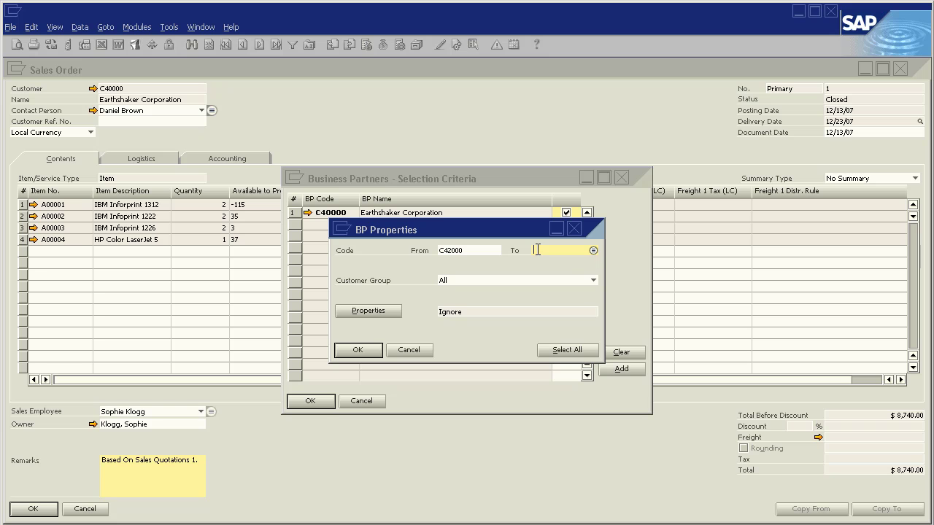
{"action": "type", "text": "c"}
{"action": "key", "text": "Tab"}
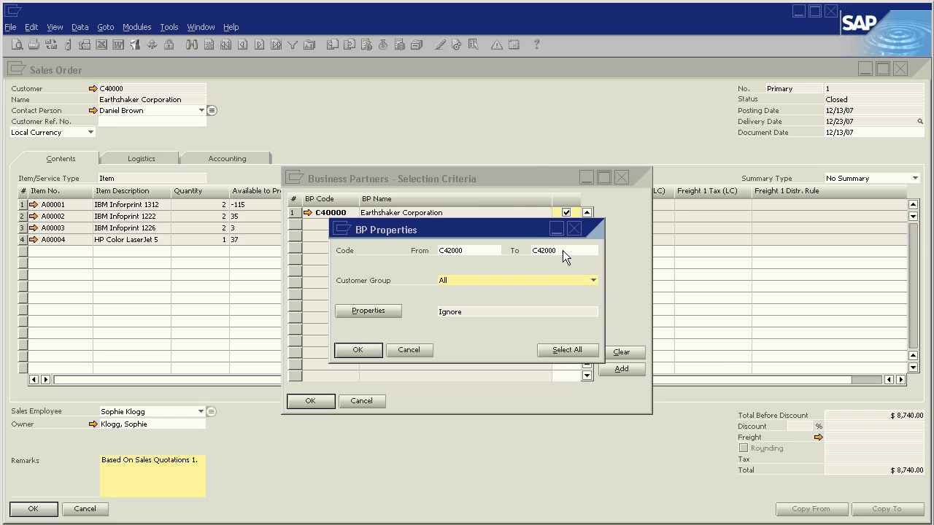
{"action": "left_click", "coordinate": [357, 351]}
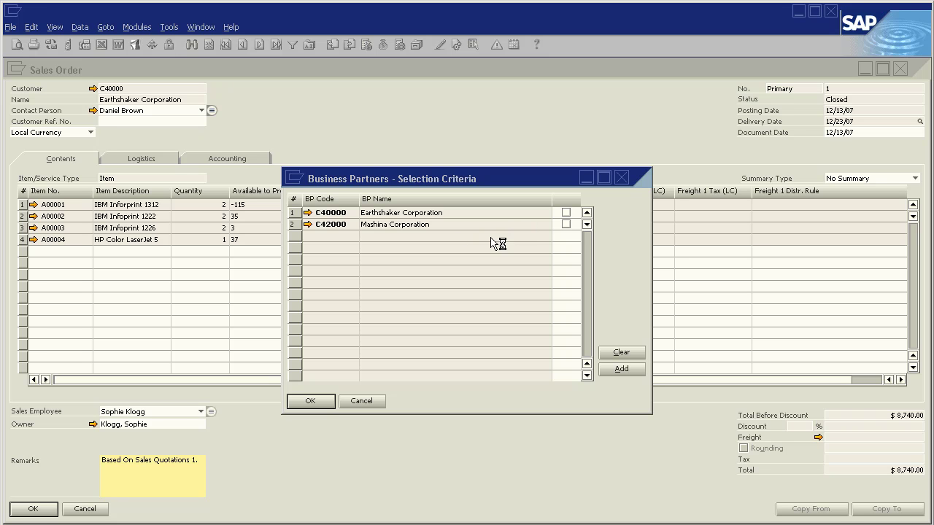
Tick both Earthshaker and Mashina Corporation and confirm the partner selection
{"action": "left_click", "coordinate": [566, 212]}
{"action": "left_click", "coordinate": [566, 225]}
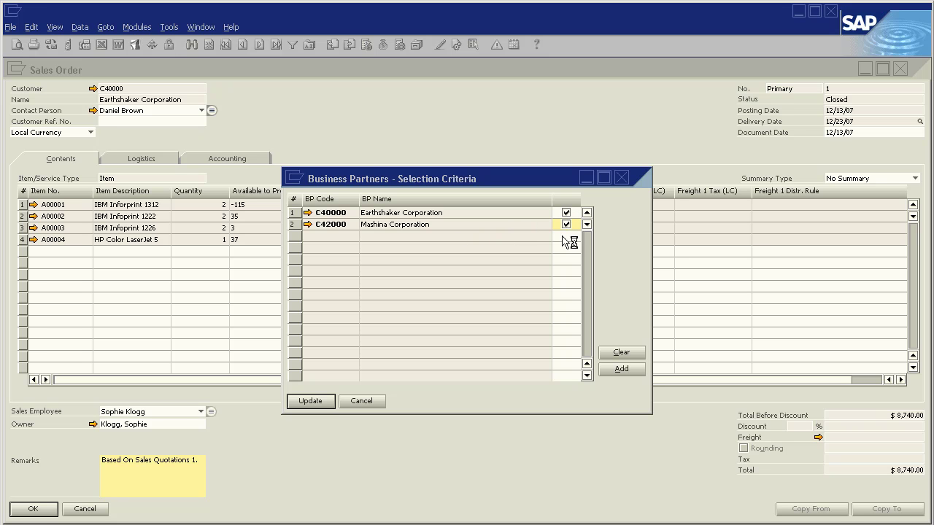
{"action": "left_click", "coordinate": [327, 402]}
{"action": "left_click", "coordinate": [325, 403]}
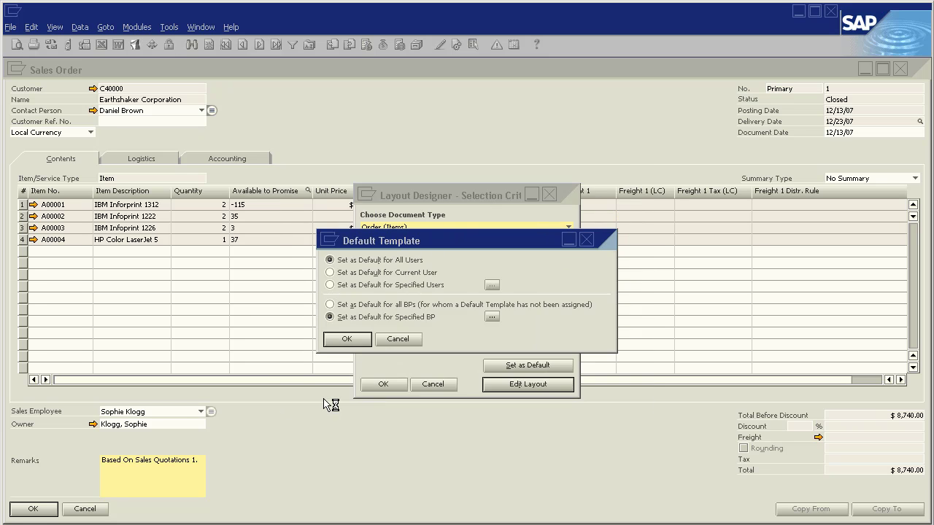
Confirm Sales Order (EhP) (System) as the partners' default layout and return to Sales Order 1
{"action": "left_click", "coordinate": [361, 341]}
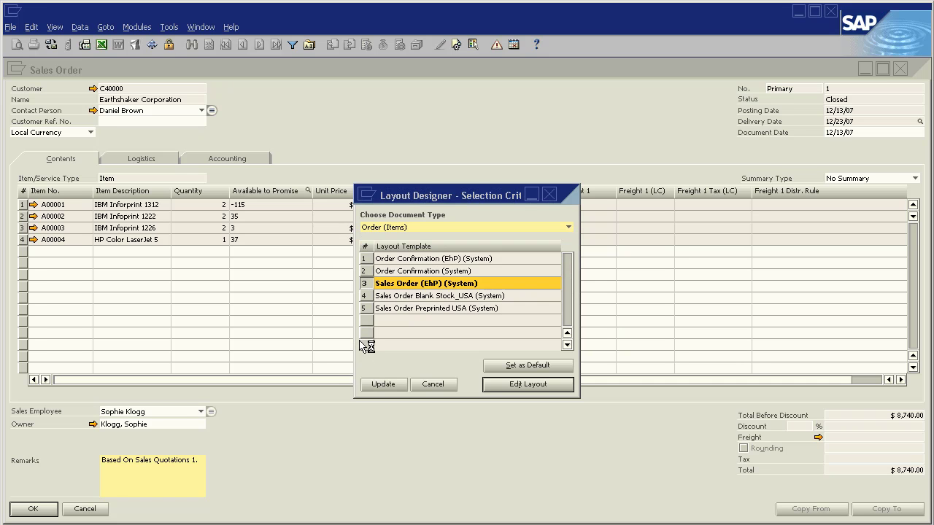
{"action": "left_click", "coordinate": [391, 385]}
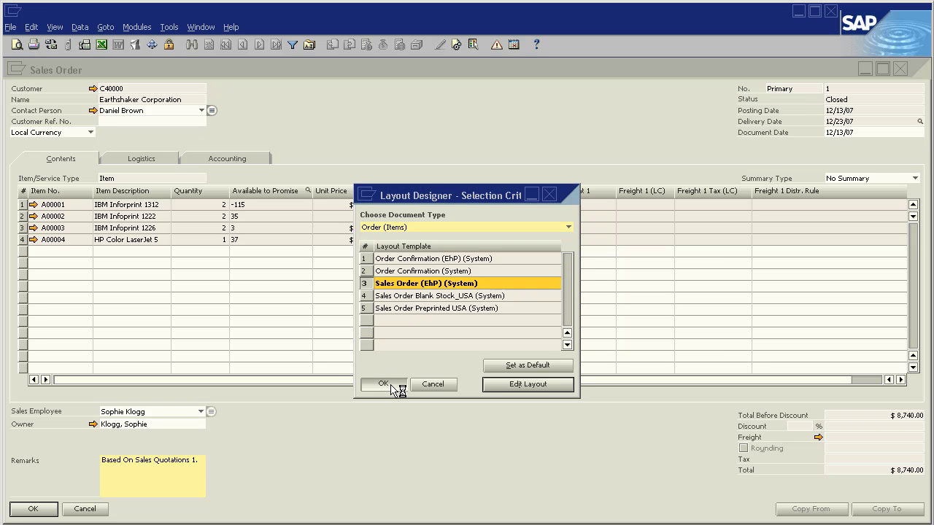
{"action": "left_click", "coordinate": [384, 384]}
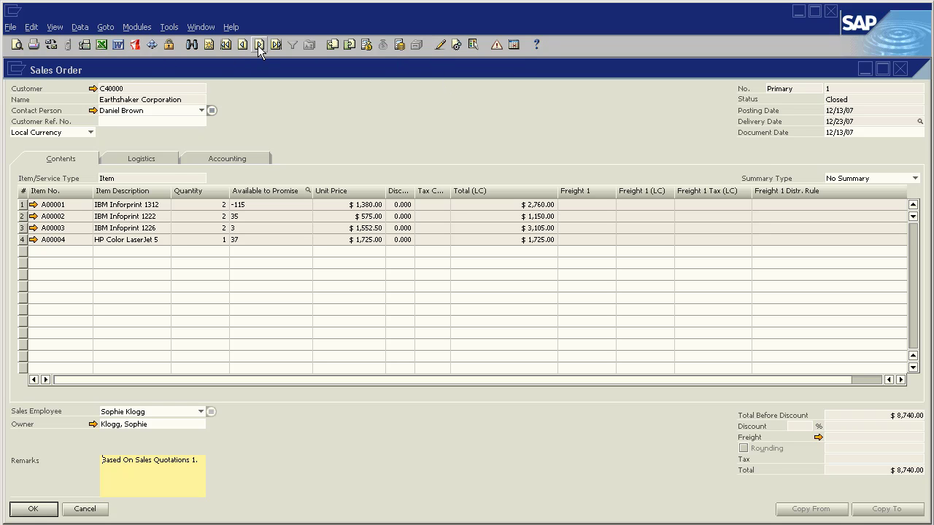
Move to Sales Order 2 for ADA Technologies and bring up its print layout templates
{"action": "left_click", "coordinate": [442, 45]}
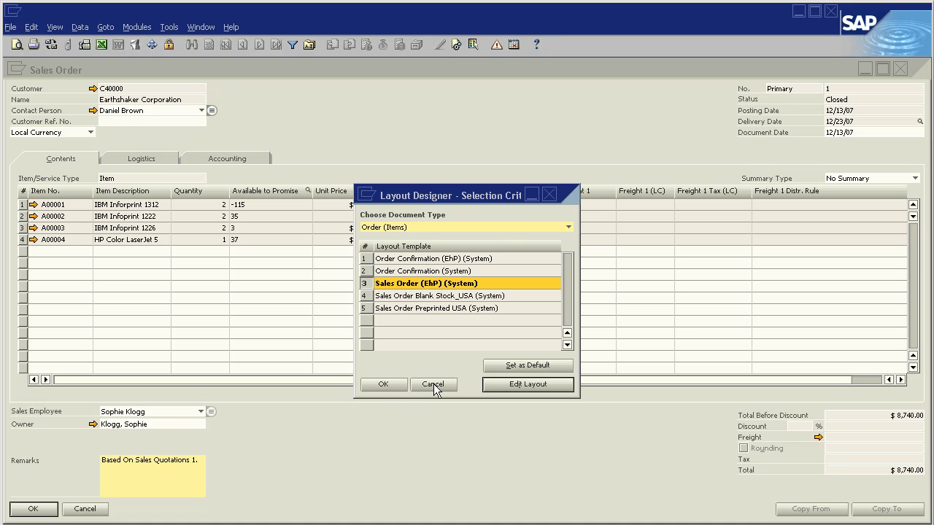
{"action": "left_click", "coordinate": [396, 383]}
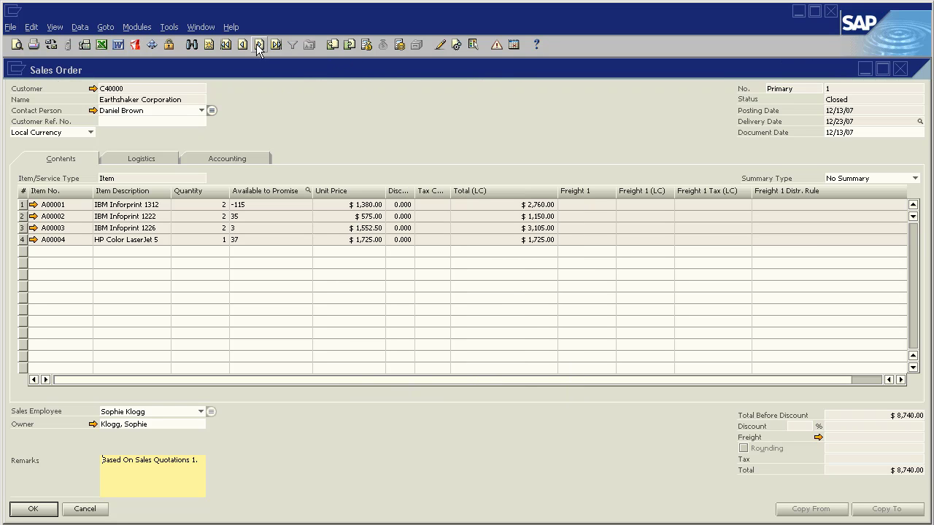
{"action": "left_click", "coordinate": [261, 45]}
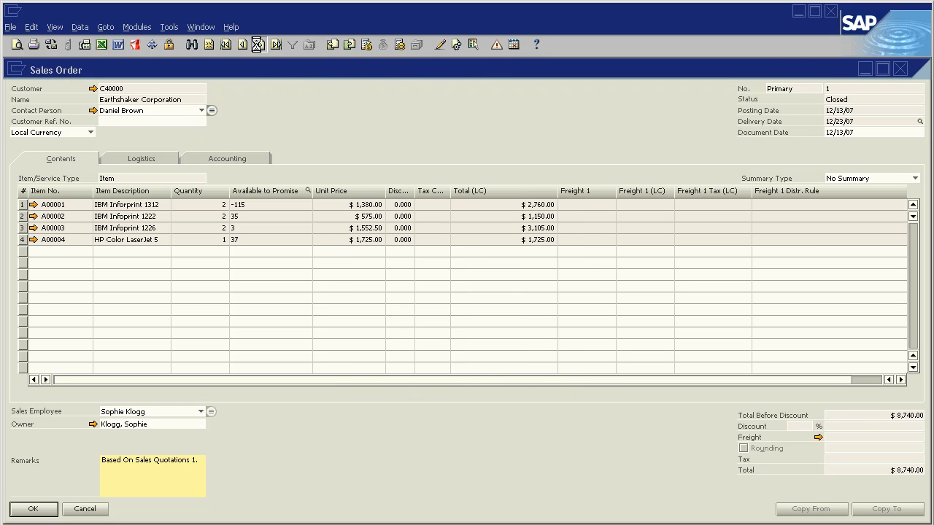
{"action": "left_click", "coordinate": [441, 45]}
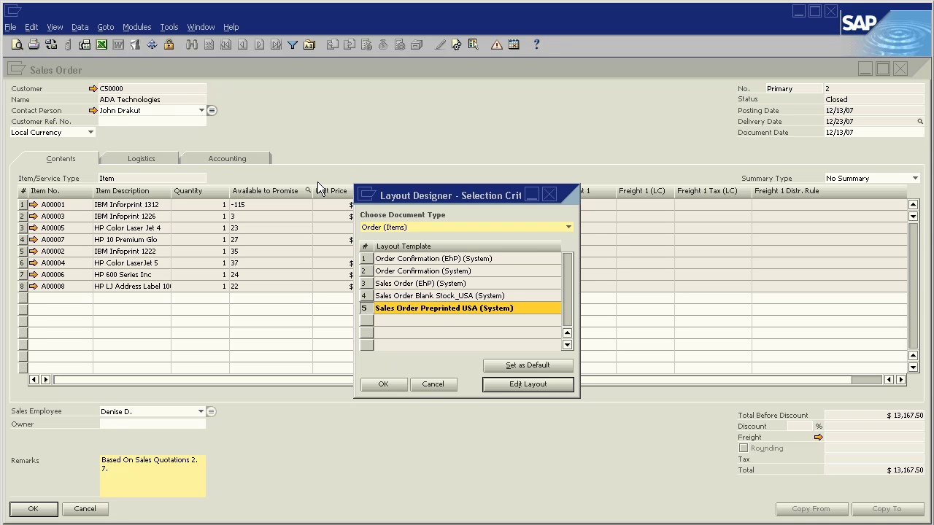
Set the chosen sales order layout as default for specified users rather than the current user
{"action": "left_click", "coordinate": [533, 385]}
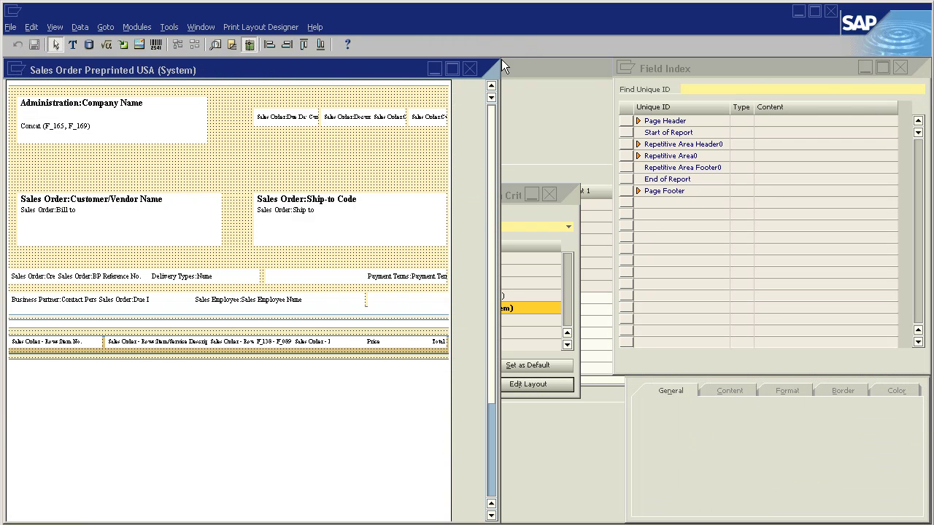
{"action": "left_click", "coordinate": [469, 69]}
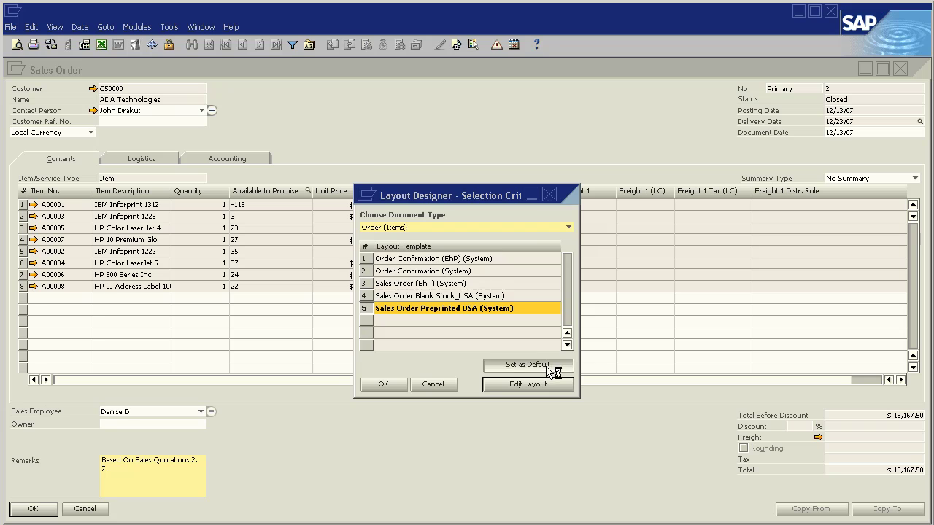
{"action": "left_click", "coordinate": [546, 366]}
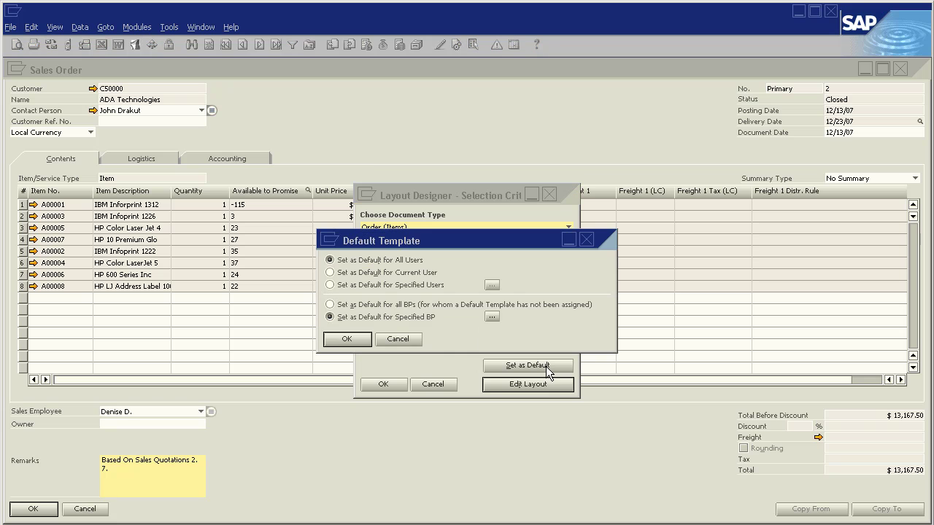
{"action": "left_click", "coordinate": [329, 273]}
{"action": "left_click", "coordinate": [330, 285]}
Add the row 12 Sales user from the List of Users as a specified user
{"action": "left_click", "coordinate": [492, 285]}
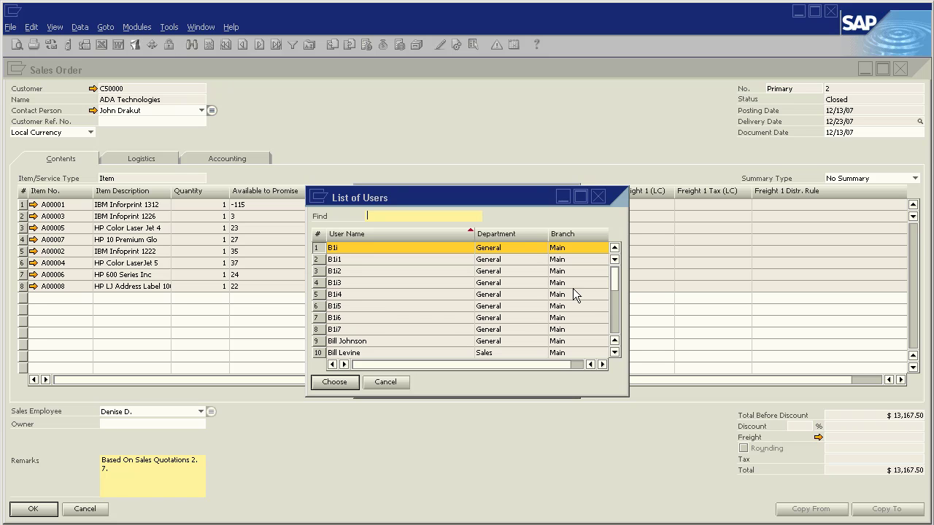
{"action": "left_click_drag", "start_coordinate": [614, 284], "coordinate": [615, 308]}
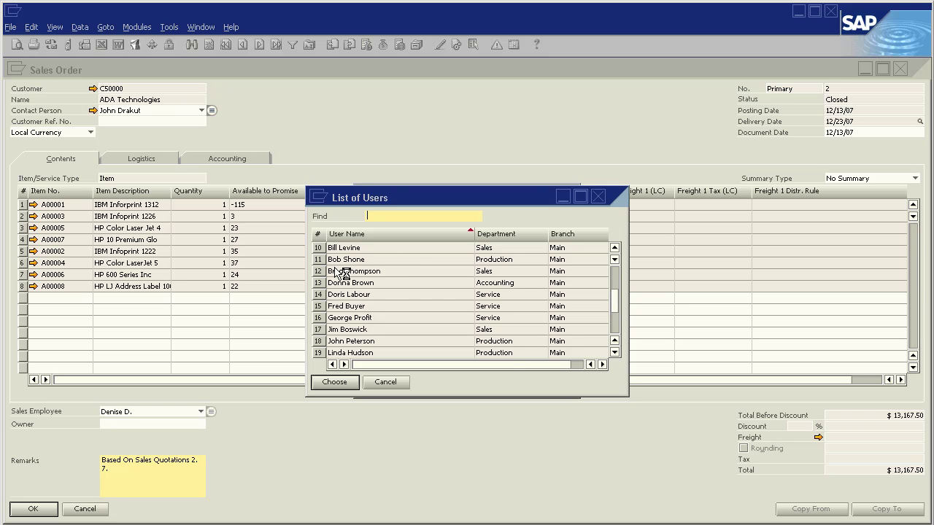
{"action": "left_click", "coordinate": [381, 272]}
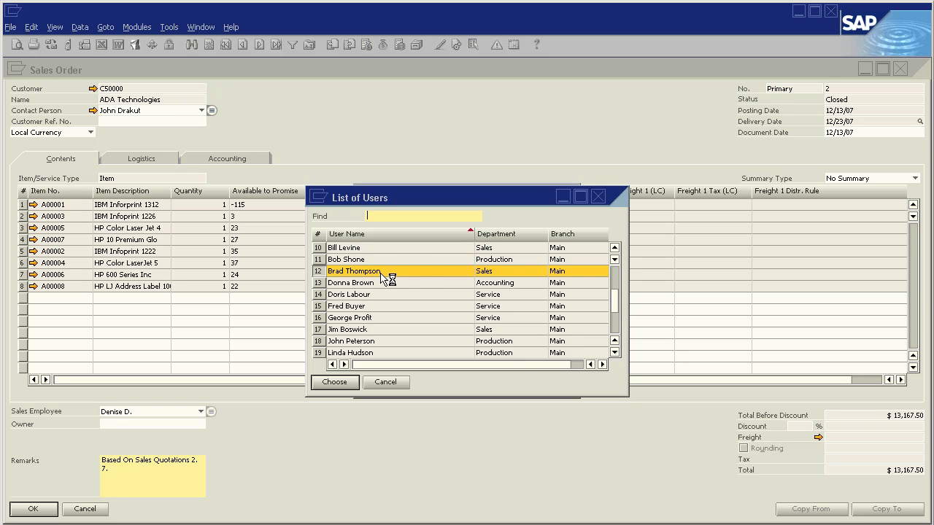
{"action": "left_click", "coordinate": [333, 382]}
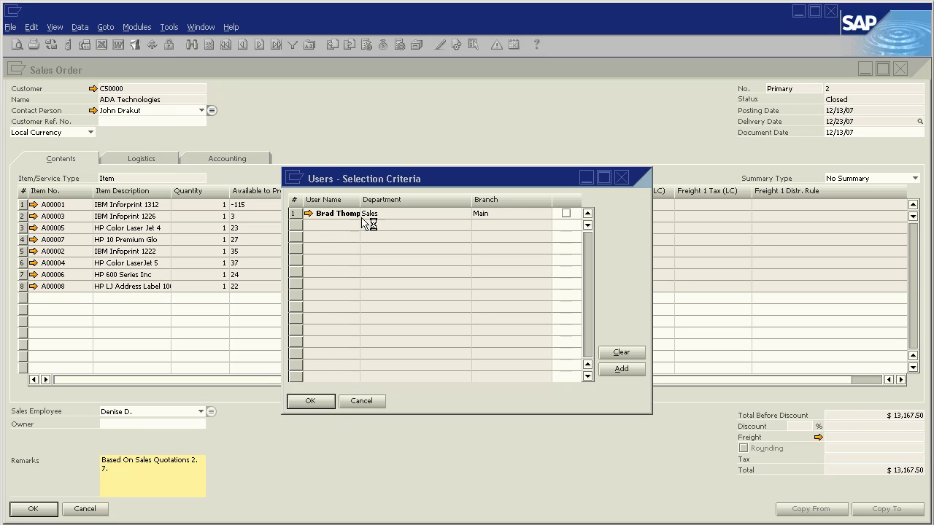
Add the row 10 Sales user to the Users - Selection Criteria list
{"action": "left_click", "coordinate": [566, 213]}
{"action": "left_click", "coordinate": [566, 213]}
{"action": "left_click", "coordinate": [626, 370]}
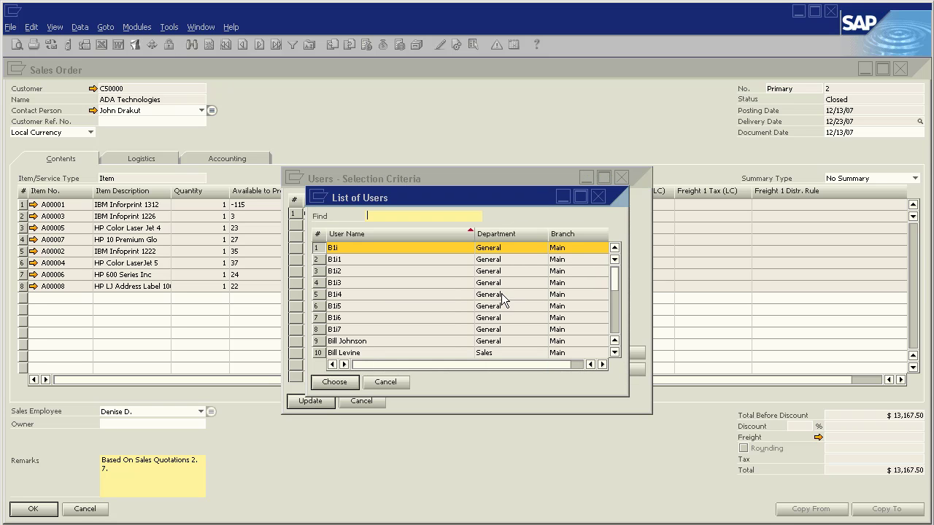
{"action": "left_click", "coordinate": [356, 354]}
{"action": "scroll", "coordinate": [412, 352], "scroll_direction": "down", "scroll_amount": 2}
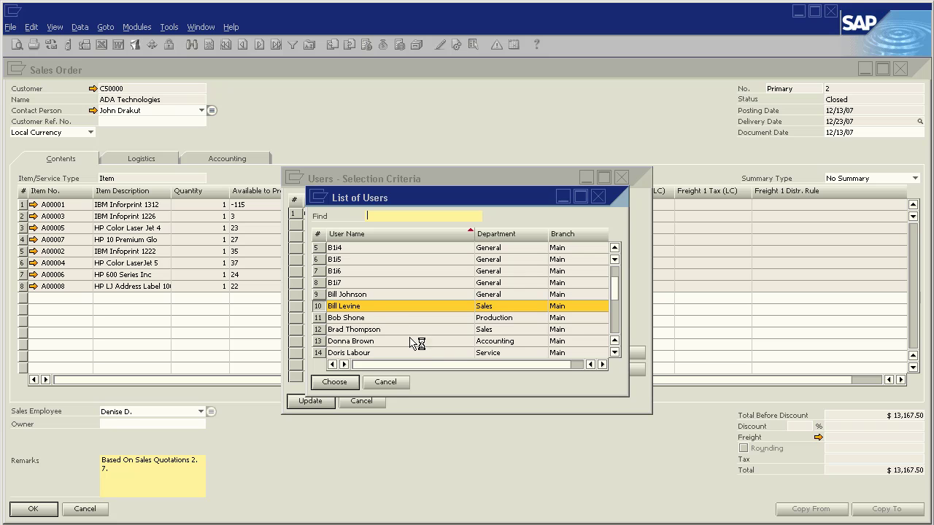
{"action": "left_click", "coordinate": [351, 343], "text": "shift"}
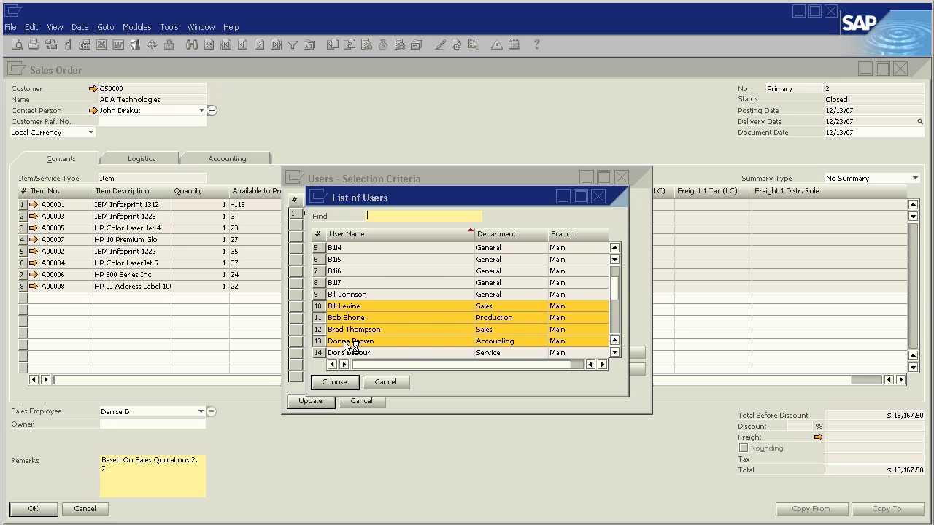
{"action": "left_click", "coordinate": [356, 309]}
{"action": "left_click", "coordinate": [355, 341], "text": "ctrl"}
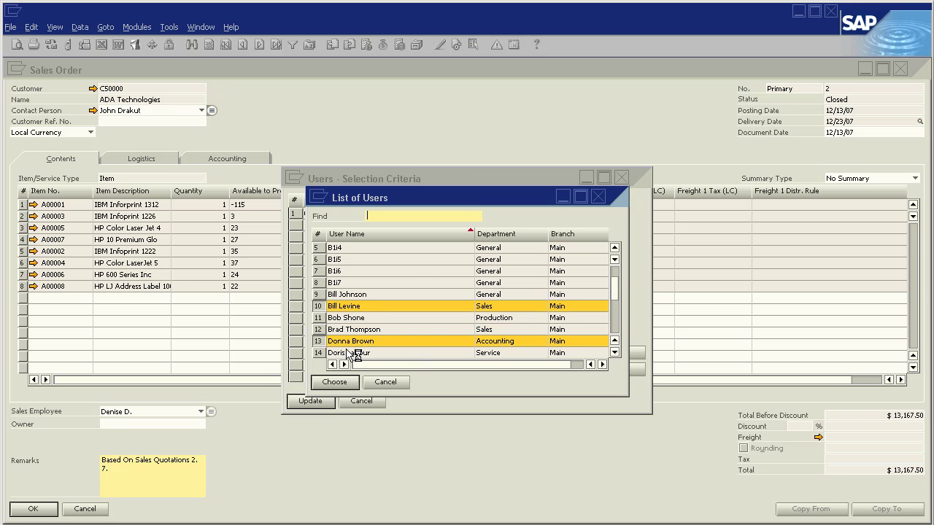
{"action": "left_click", "coordinate": [351, 354], "text": "ctrl"}
{"action": "left_click", "coordinate": [344, 311]}
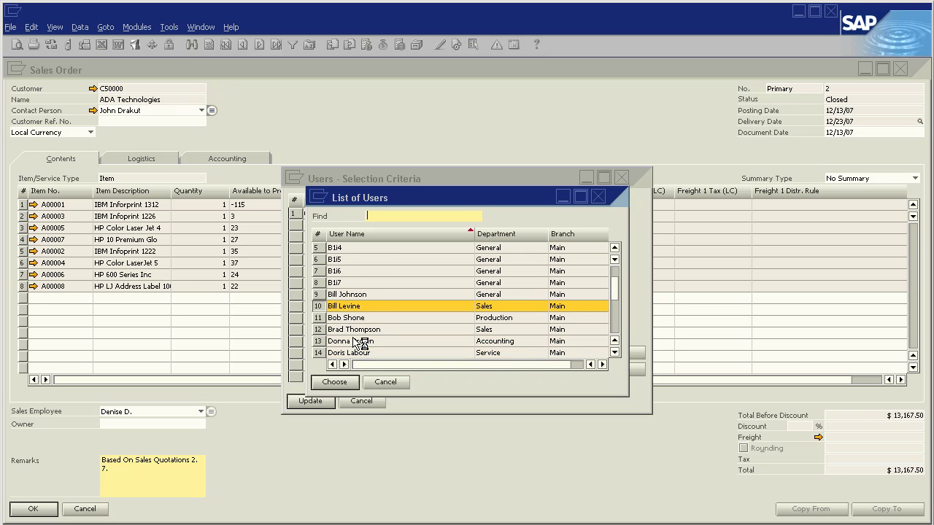
{"action": "left_click", "coordinate": [348, 384]}
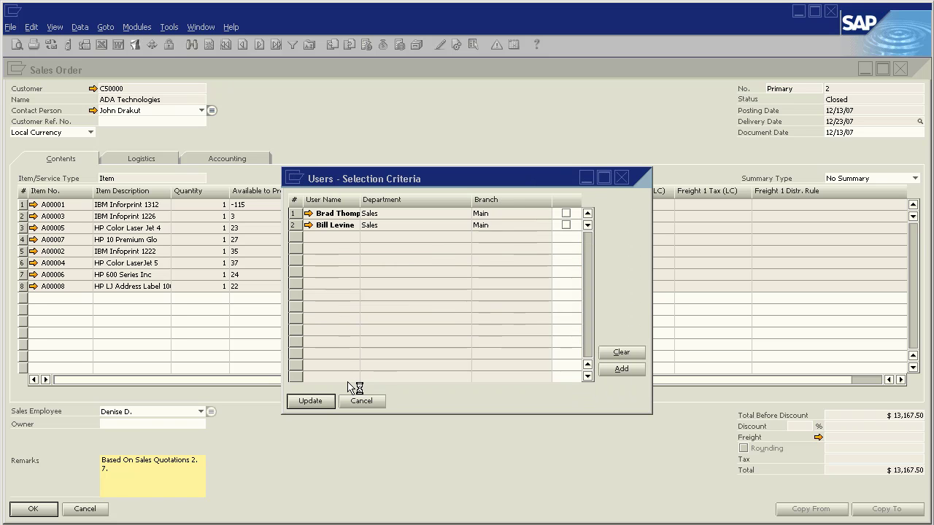
Tick both Sales users and confirm them as the specified users
{"action": "left_click", "coordinate": [566, 213]}
{"action": "left_click", "coordinate": [566, 225]}
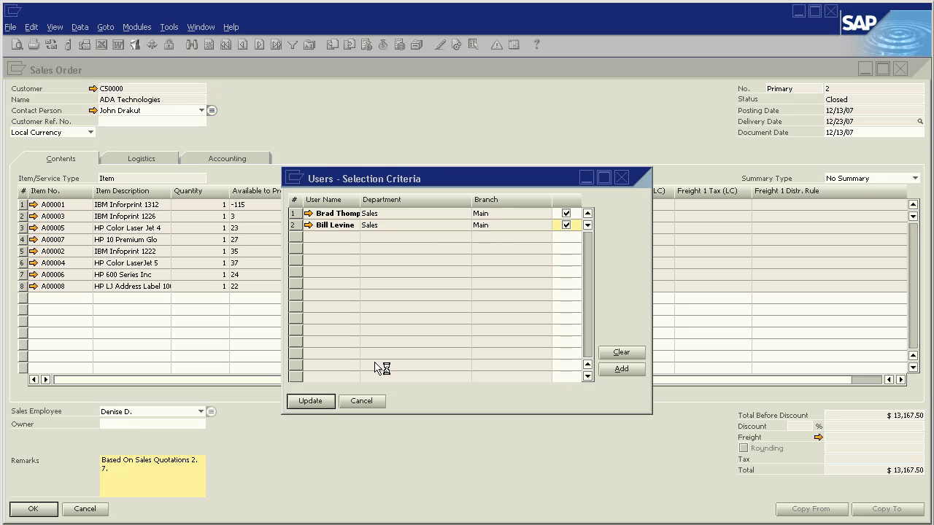
{"action": "left_click", "coordinate": [321, 402]}
{"action": "left_click", "coordinate": [310, 401]}
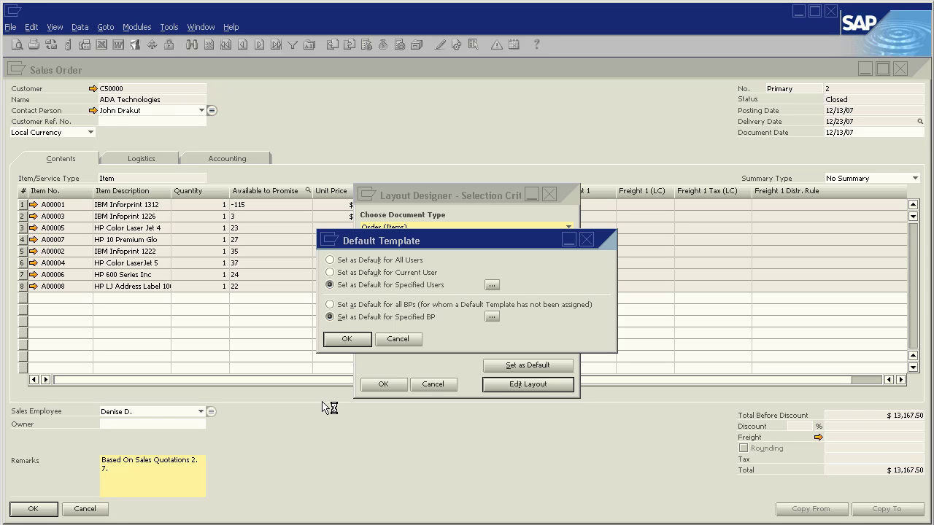
Confirm the default template for specified users and return to Sales Order 2
{"action": "left_click", "coordinate": [330, 259]}
{"action": "left_click", "coordinate": [351, 341]}
{"action": "left_click", "coordinate": [385, 384]}
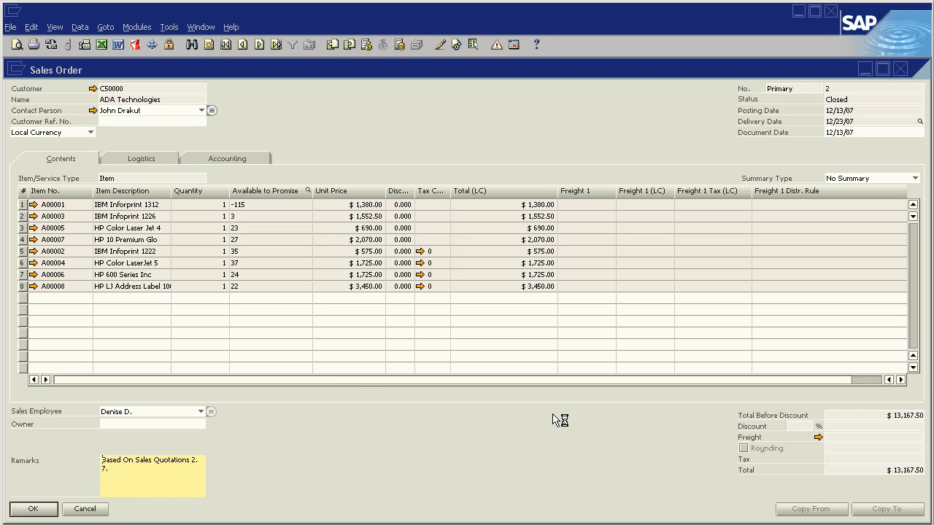